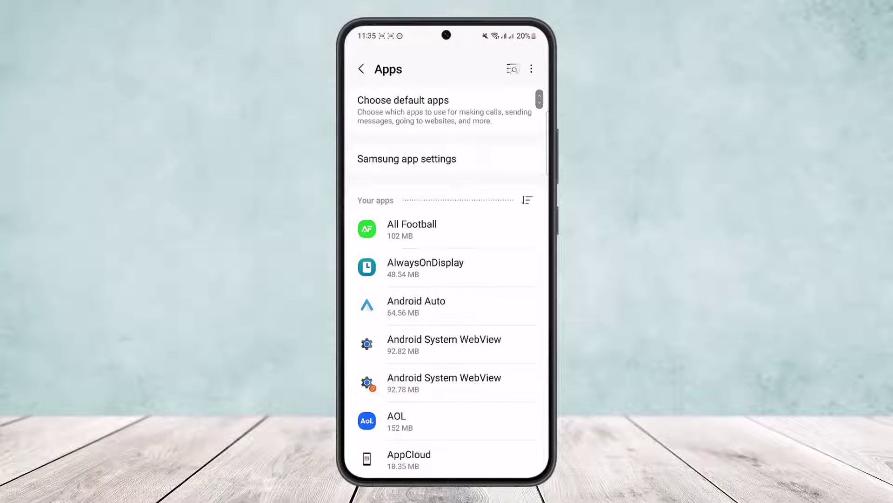
type("vib")
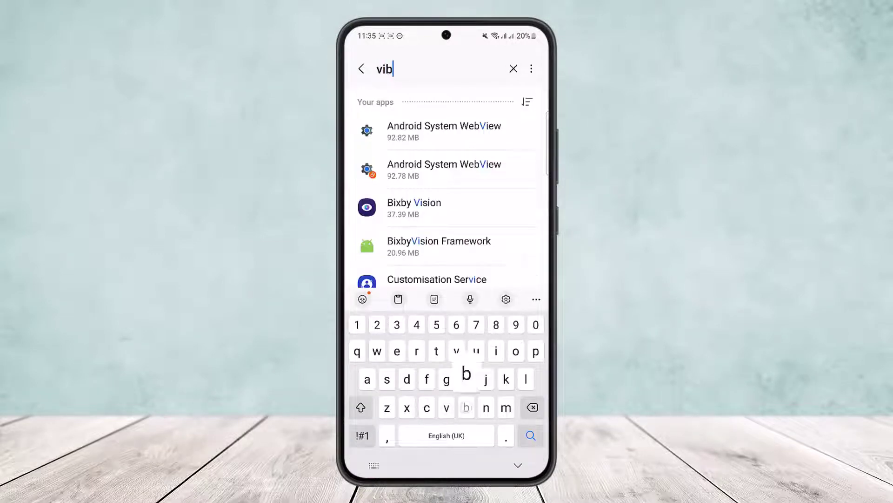
Show Viber's storage usage: 5.51 MB cache and 33.01 MB data.
left_click(399, 130)
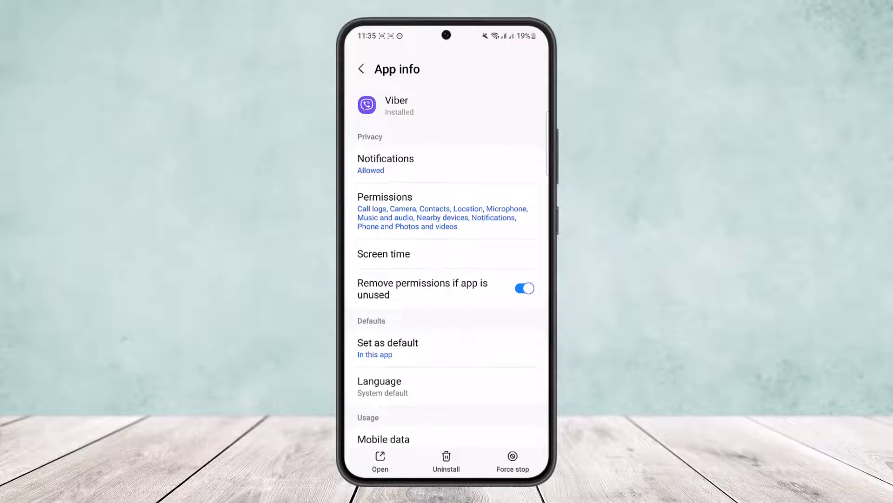
scroll(447, 279, "down", 5)
left_click(411, 202)
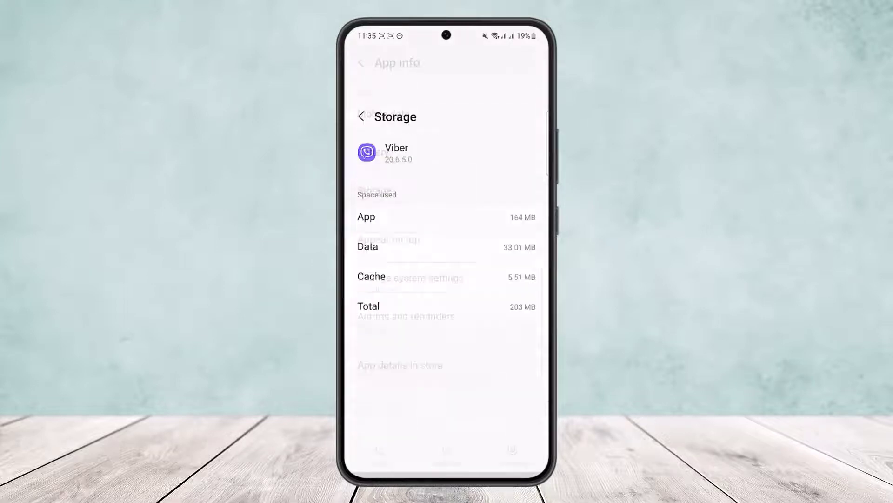
left_click(397, 462)
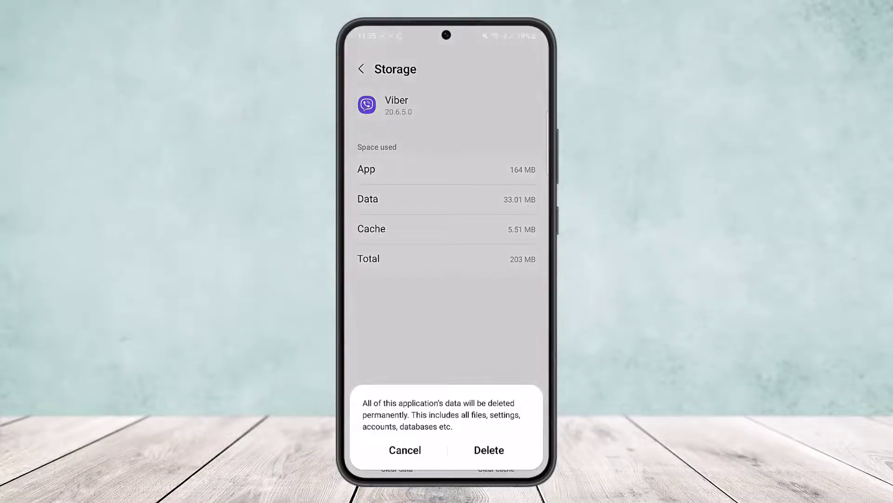
left_click(405, 450)
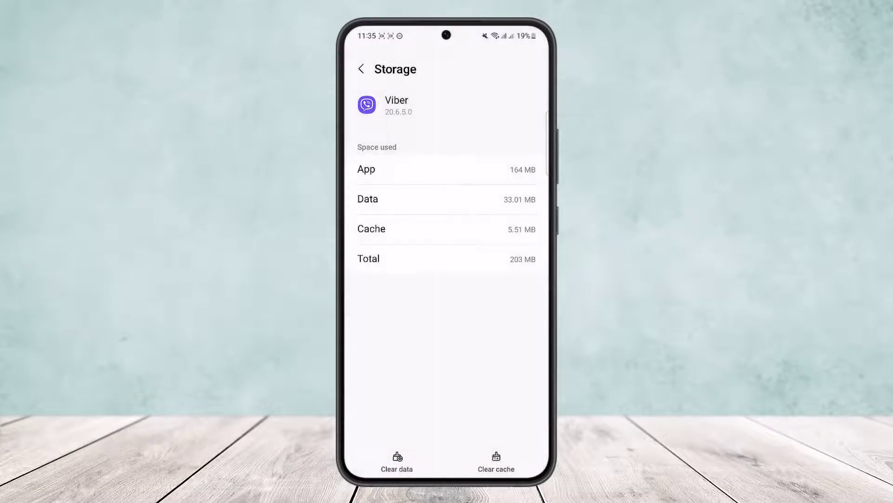